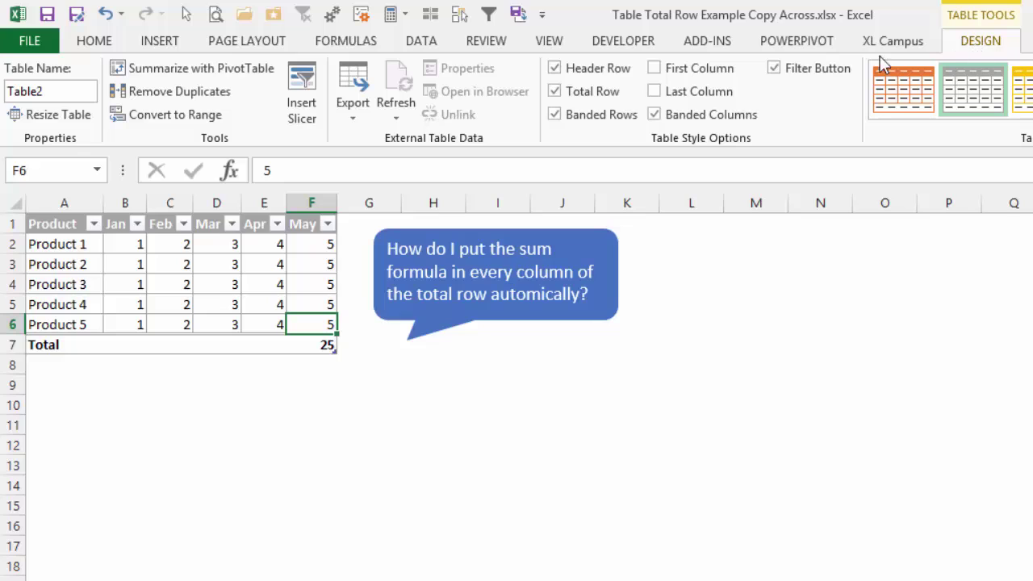
Toggle the table's Total row off and back on, then select the month total cells.
{"action": "left_click", "coordinate": [555, 92]}
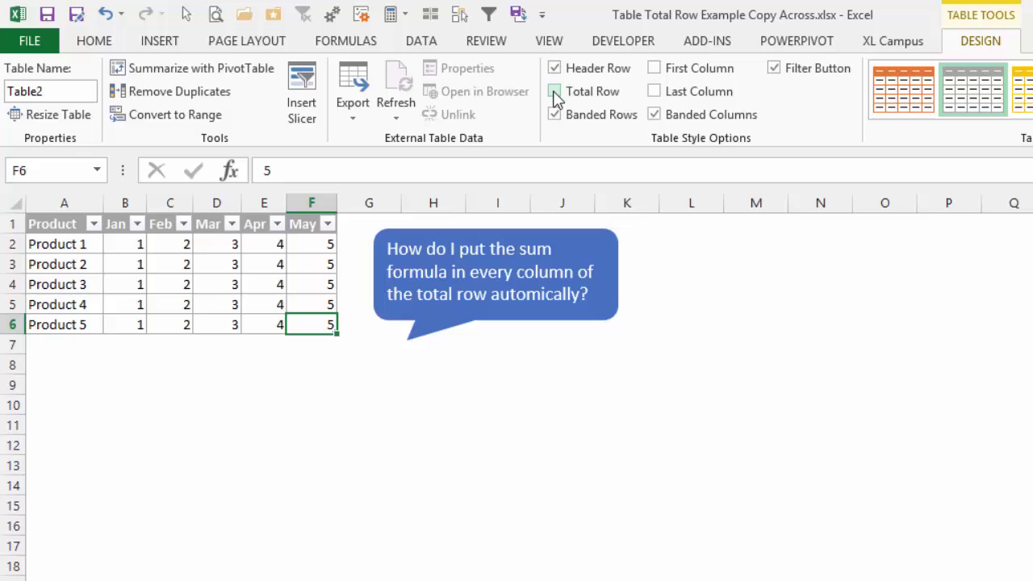
{"action": "left_click", "coordinate": [554, 92]}
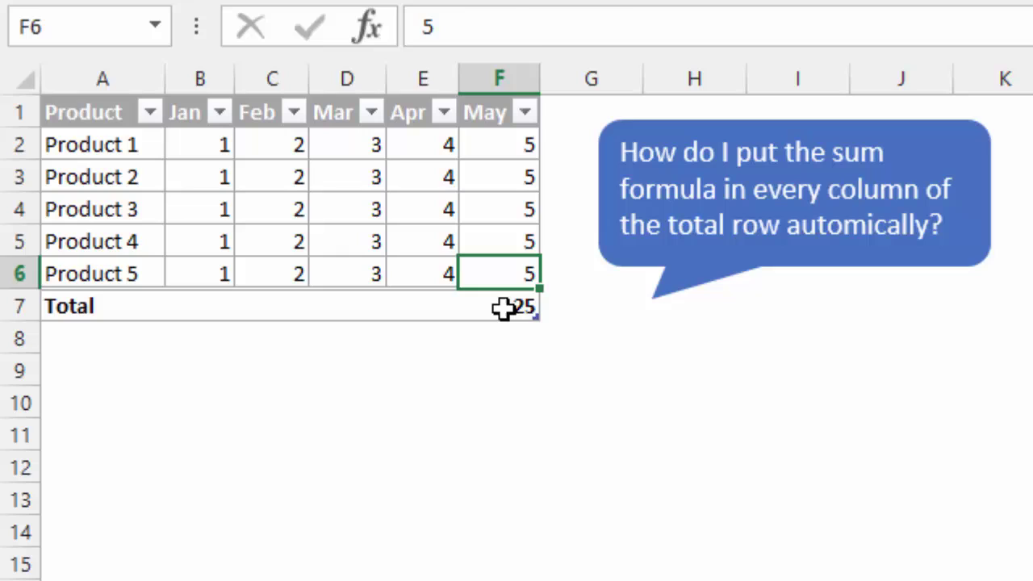
{"action": "left_click_drag", "start_coordinate": [505, 307], "coordinate": [216, 311]}
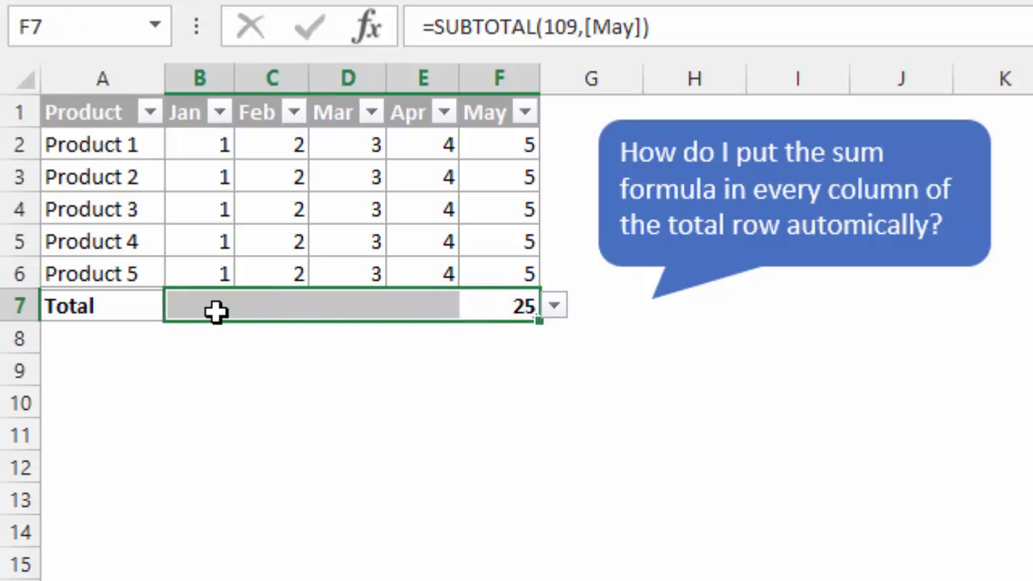
Copy the May total formula into the Jan–Apr total cells and recommit Jan's formula.
{"action": "left_click", "coordinate": [495, 307]}
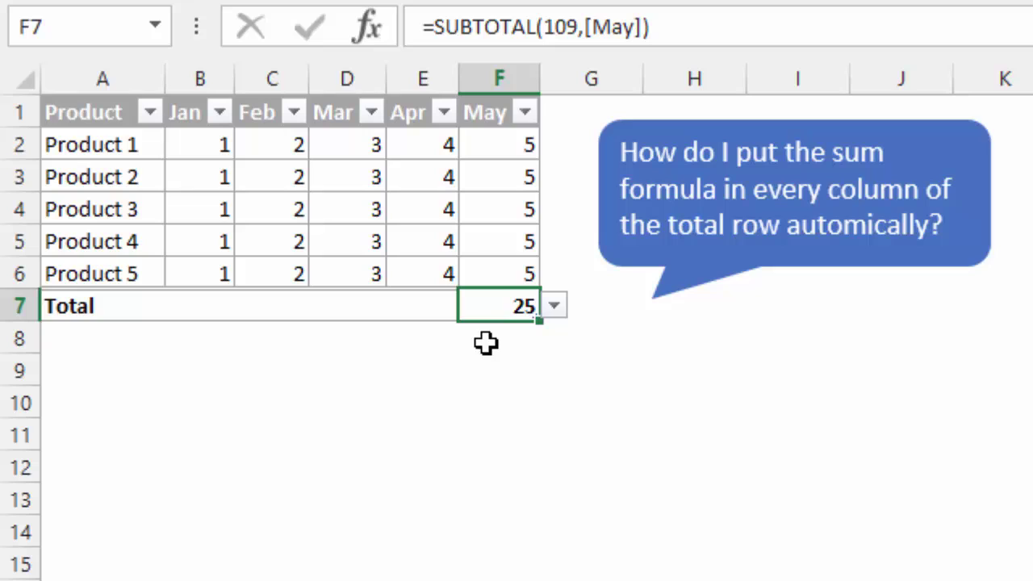
{"action": "key", "text": "ctrl+c"}
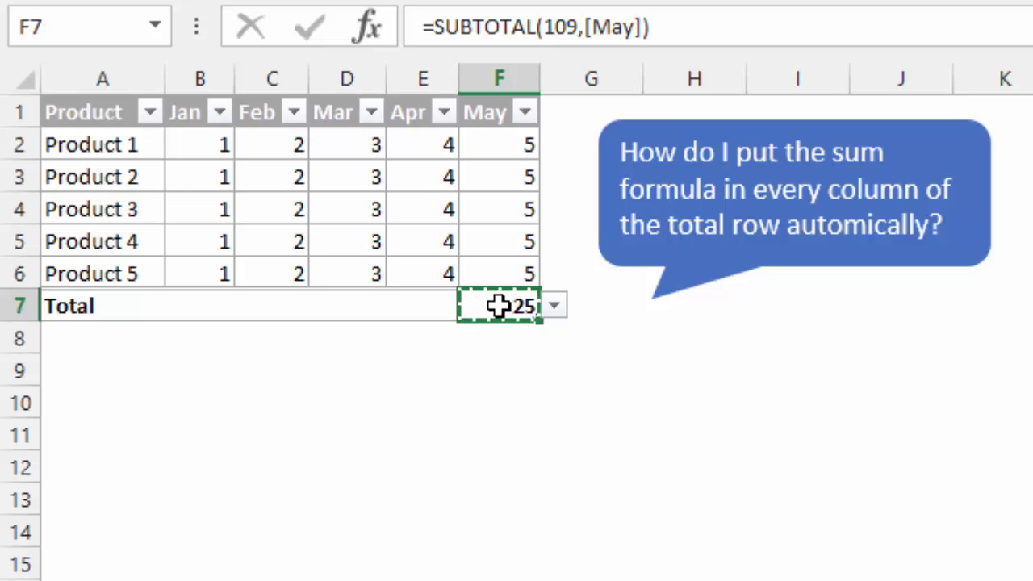
{"action": "left_click_drag", "start_coordinate": [431, 312], "coordinate": [196, 305]}
{"action": "key", "text": "ctrl+v"}
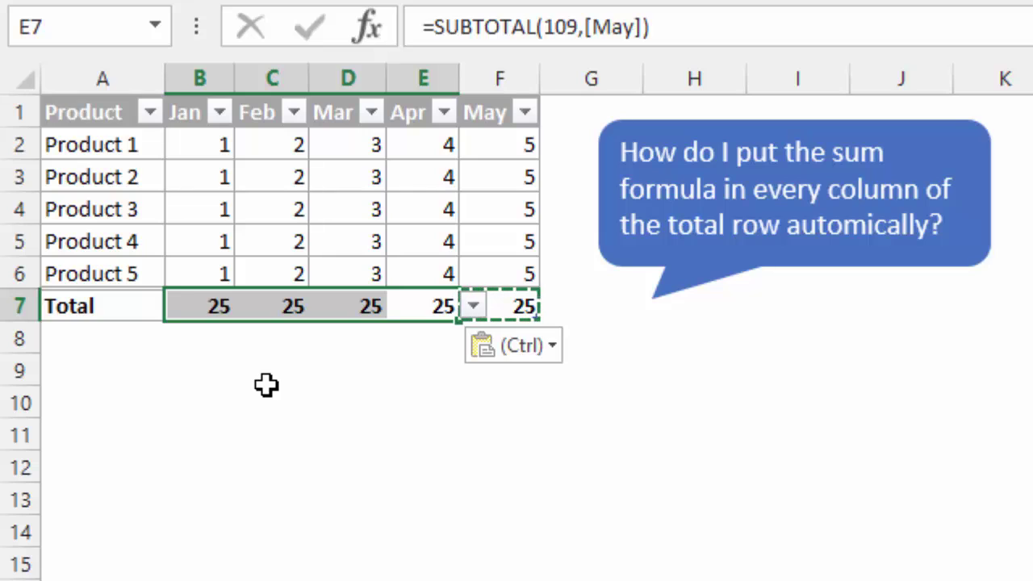
{"action": "left_click", "coordinate": [211, 310]}
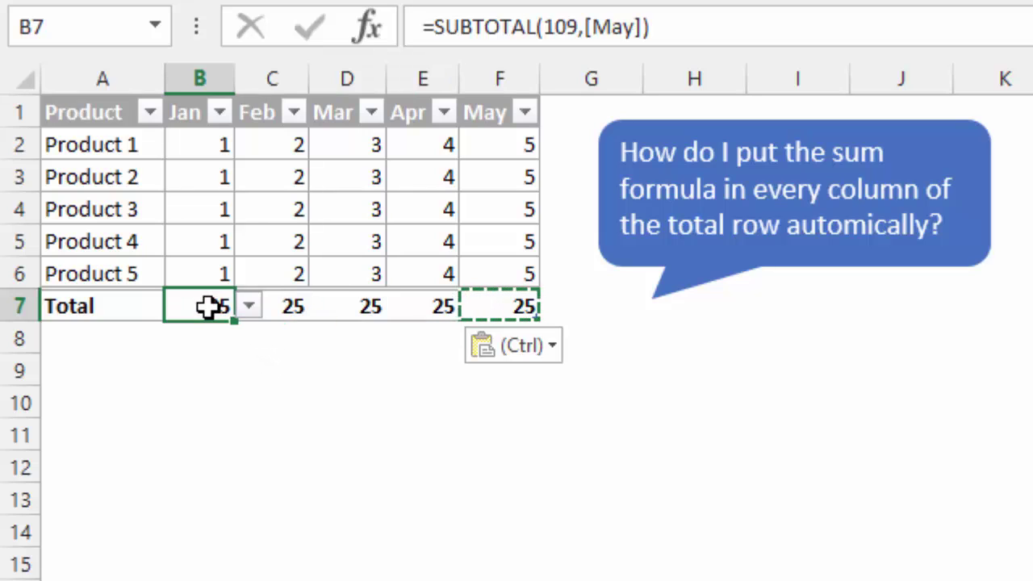
{"action": "double_click", "coordinate": [211, 310]}
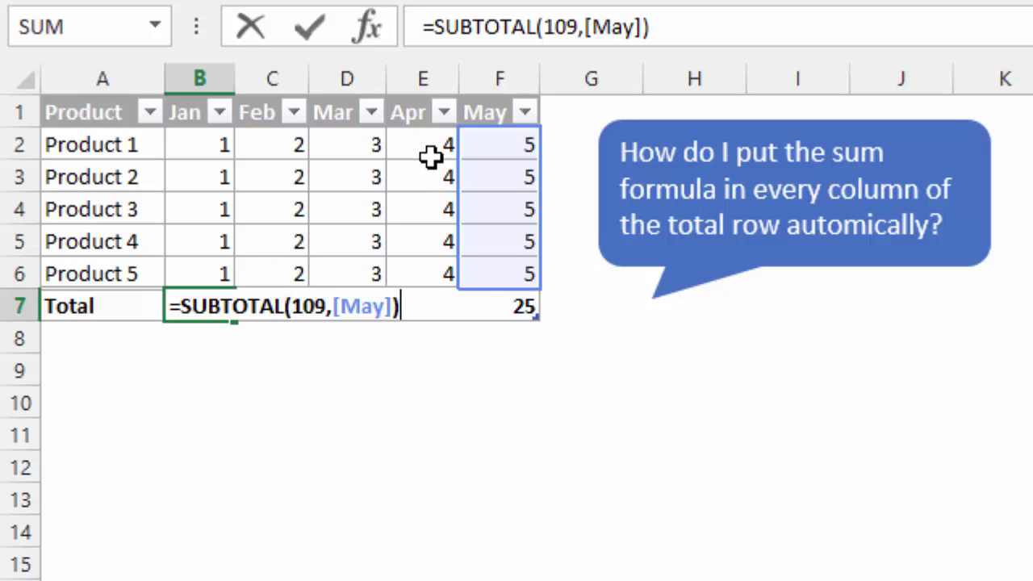
{"action": "key", "text": "ctrl+Return"}
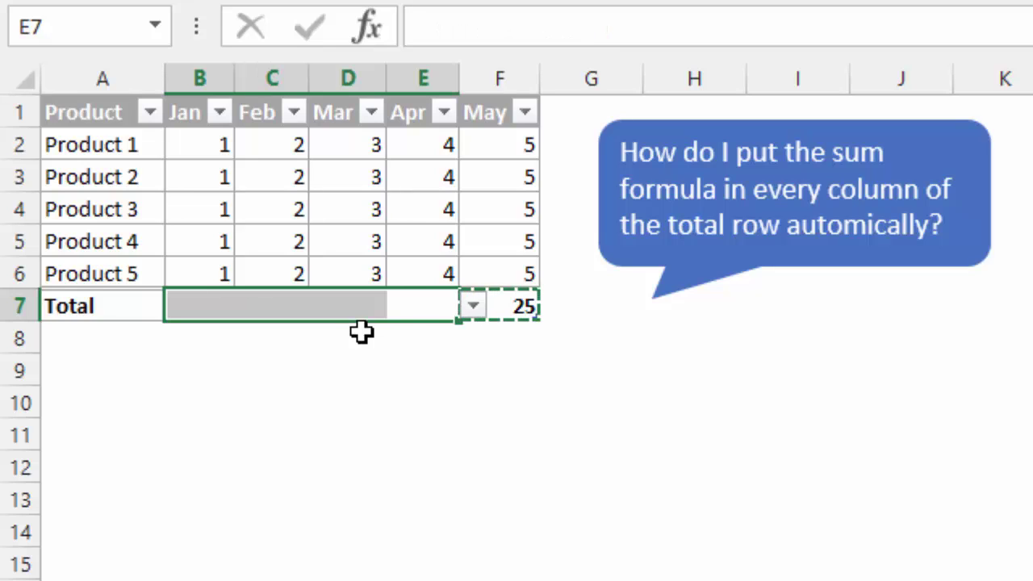
Fill May's total left to Jan, then fill Jan's =SUBTOTAL(109,[Jan]) right to May.
{"action": "left_click", "coordinate": [520, 301]}
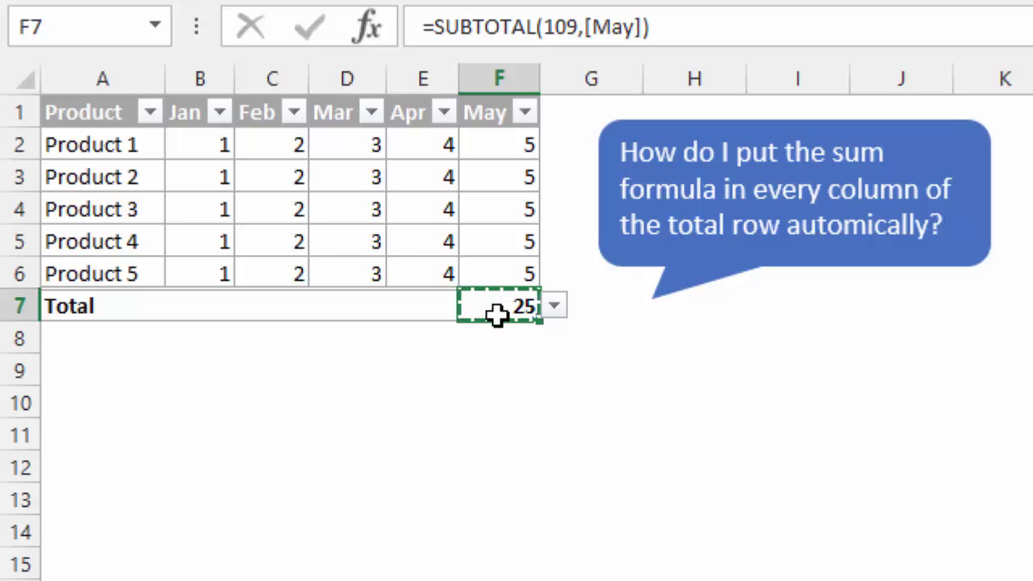
{"action": "key", "text": "Escape"}
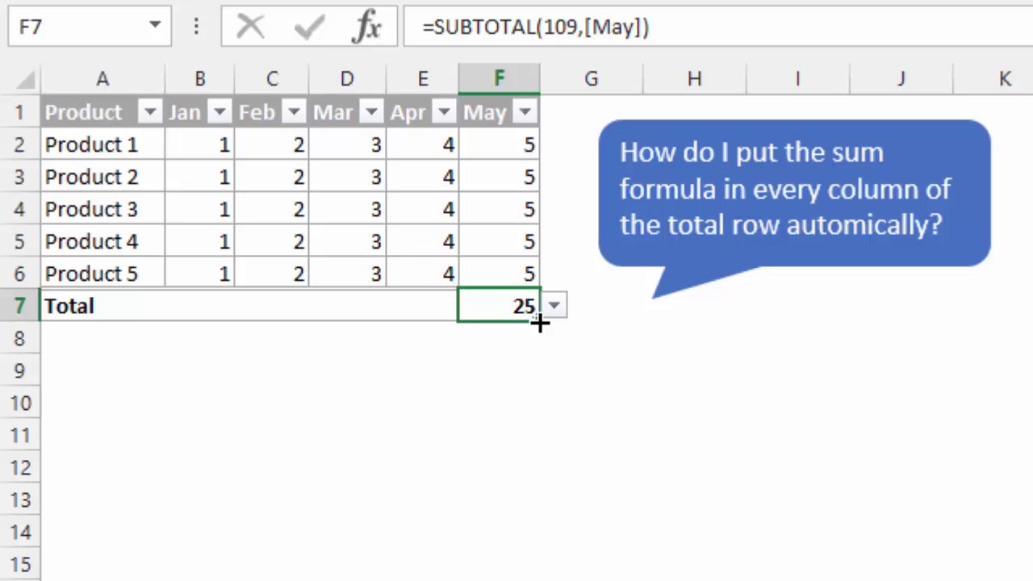
{"action": "left_click_drag", "start_coordinate": [540, 323], "coordinate": [180, 322]}
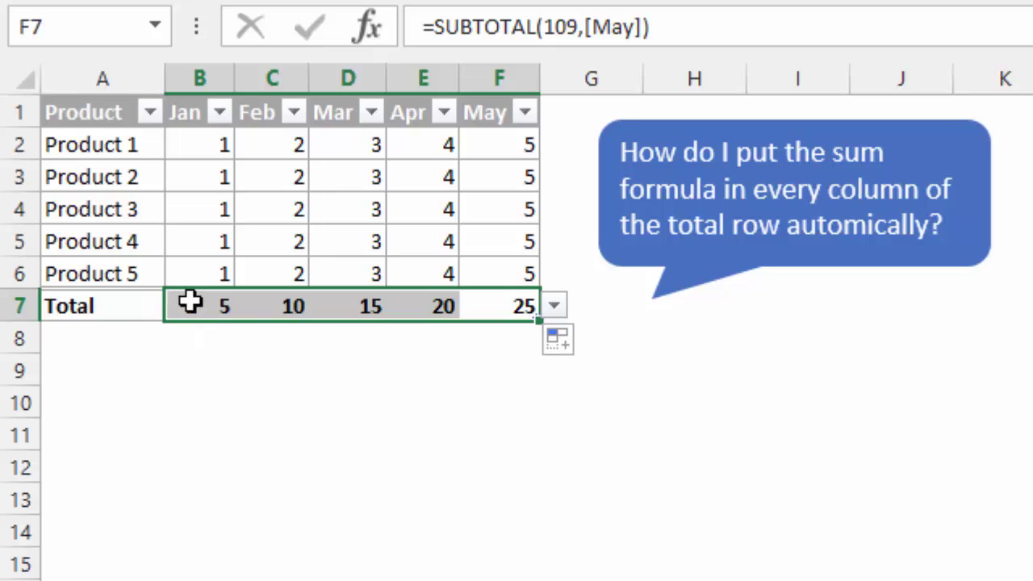
{"action": "left_click", "coordinate": [196, 307]}
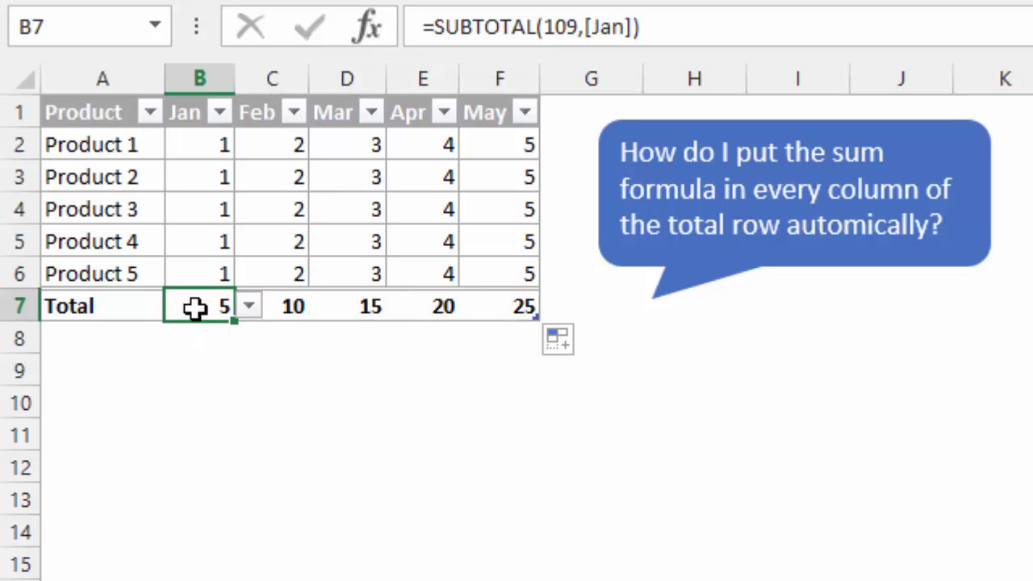
{"action": "double_click", "coordinate": [201, 316]}
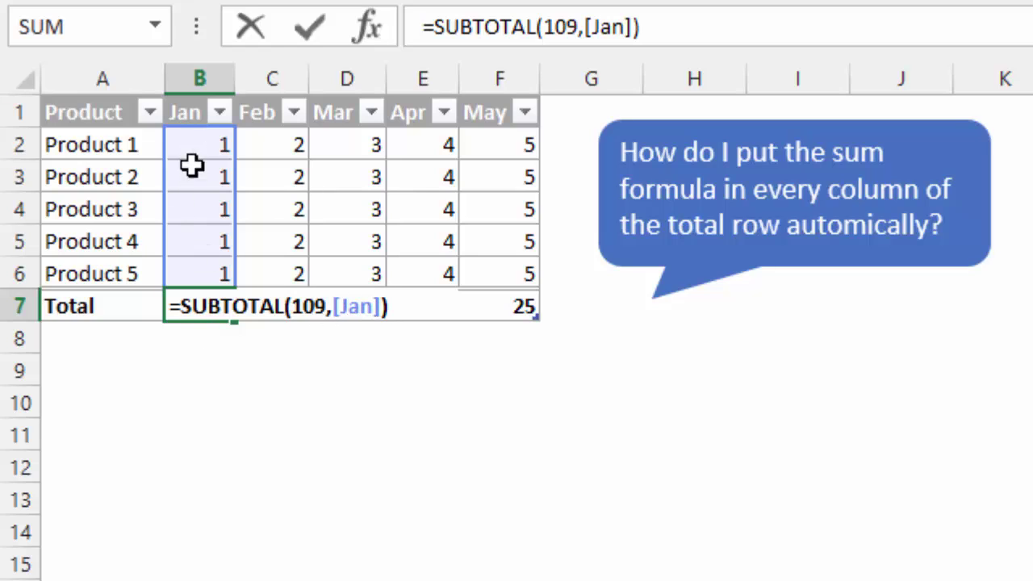
{"action": "key", "text": "Escape"}
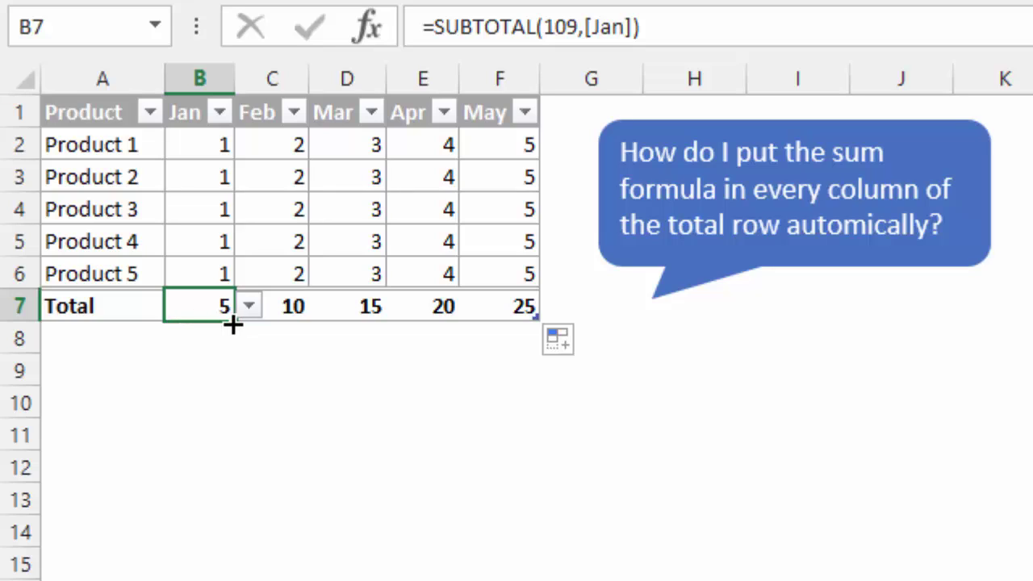
{"action": "left_click_drag", "start_coordinate": [233, 324], "coordinate": [535, 326]}
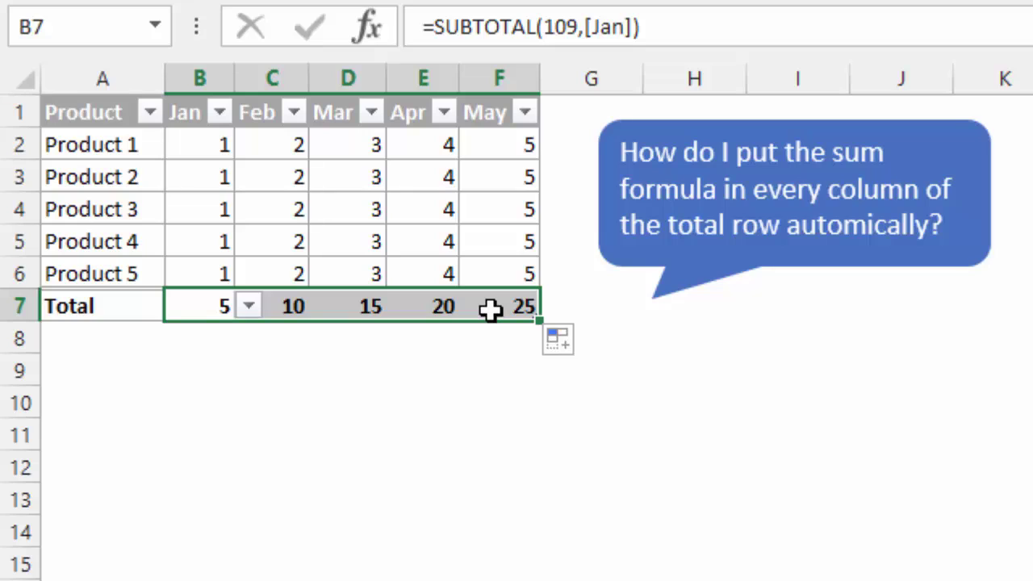
Clear the Total row, then AutoSum B7:F7 from the Home tab to get =SUBTOTAL(109,B2:B6) totals.
{"action": "key", "text": "Delete"}
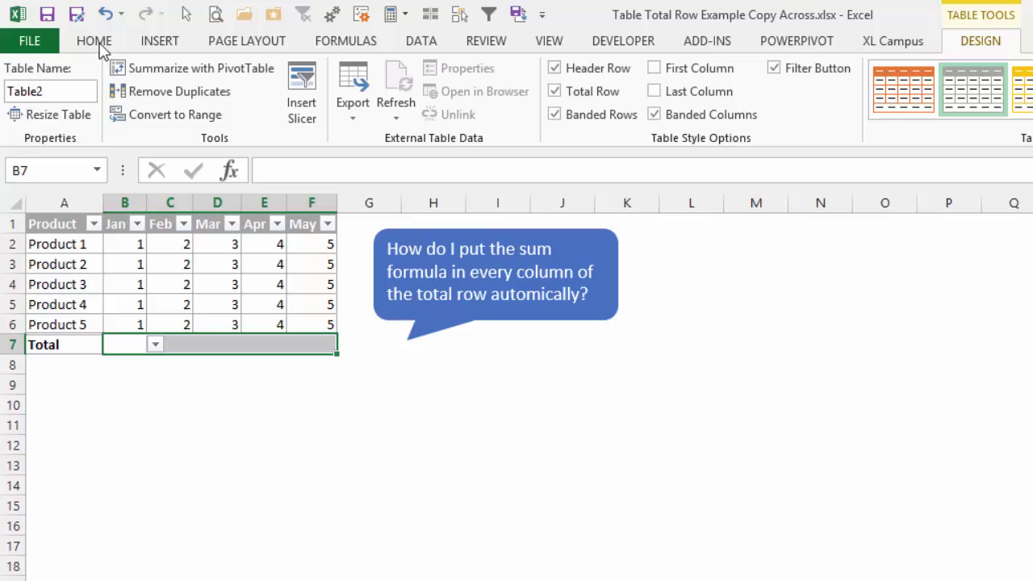
{"action": "left_click", "coordinate": [94, 41]}
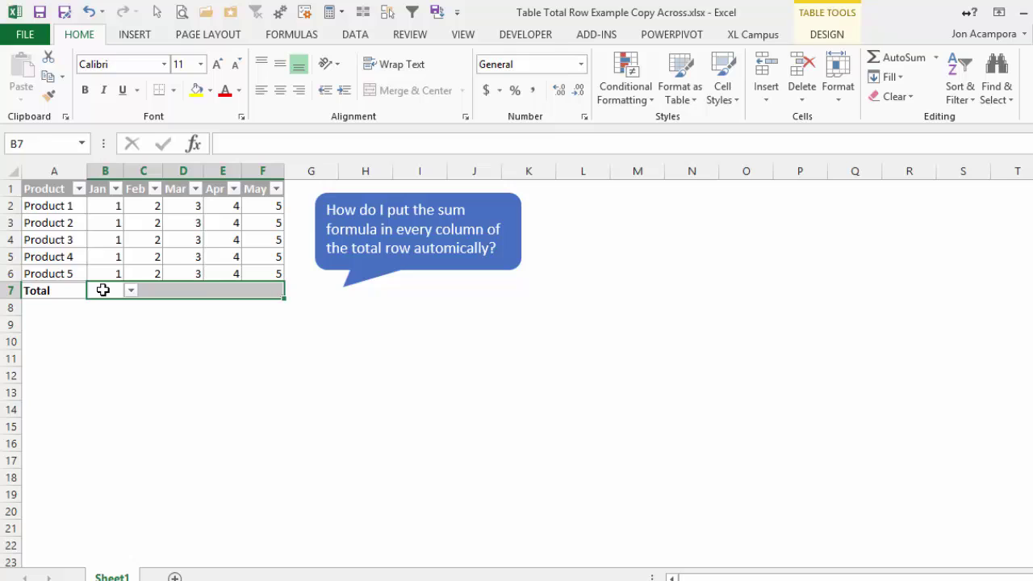
{"action": "left_click_drag", "start_coordinate": [102, 289], "coordinate": [264, 294]}
{"action": "left_click", "coordinate": [891, 58]}
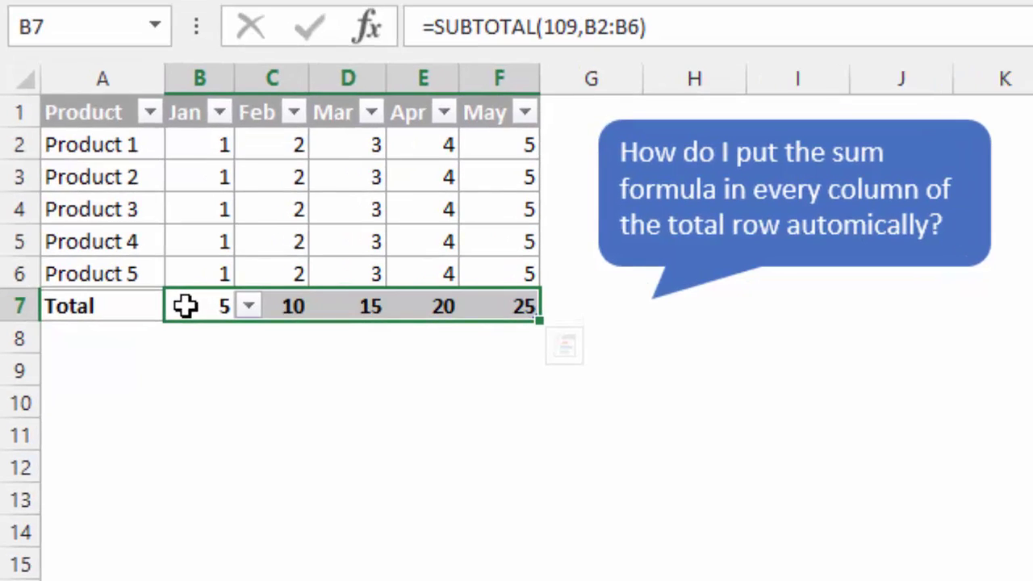
Inspect Jan's =SUBTOTAL(109,B2:B6) formula, commit it across the totals, then delete the month totals.
{"action": "double_click", "coordinate": [185, 306]}
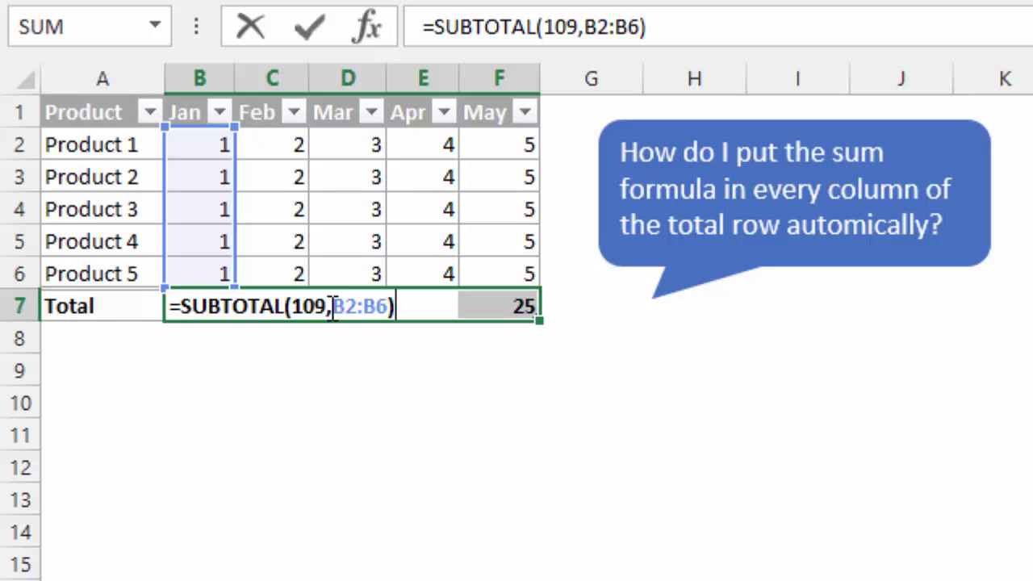
{"action": "left_click_drag", "start_coordinate": [334, 307], "coordinate": [385, 302]}
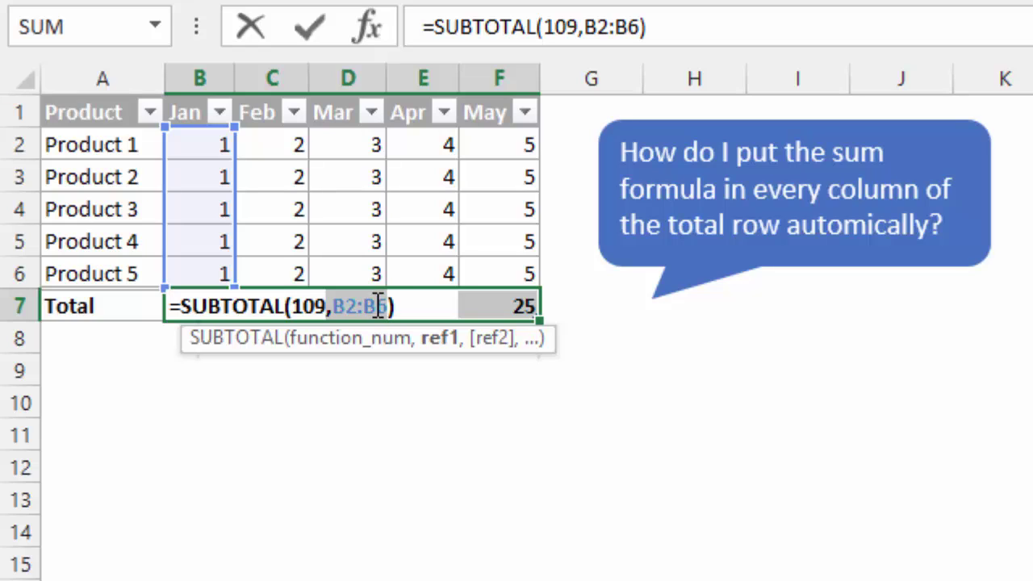
{"action": "key", "text": "ctrl+Return"}
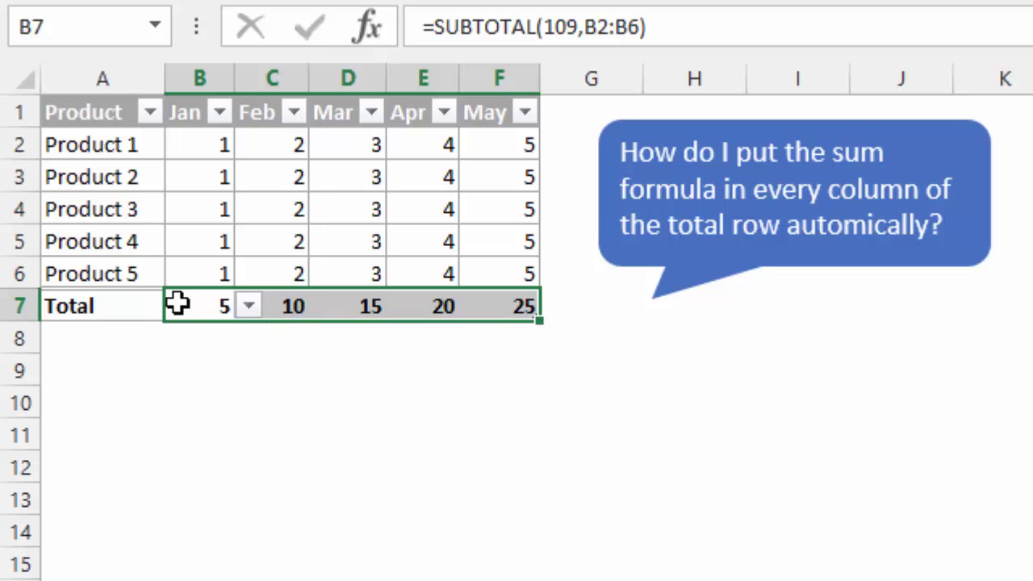
{"action": "key", "text": "Delete"}
Select B7:F7 and AutoSum with Alt+= to restore totals 5, 10, 15, 20, 25, rechecking Jan's formula.
{"action": "key", "text": "Left"}
{"action": "key", "text": "Right"}
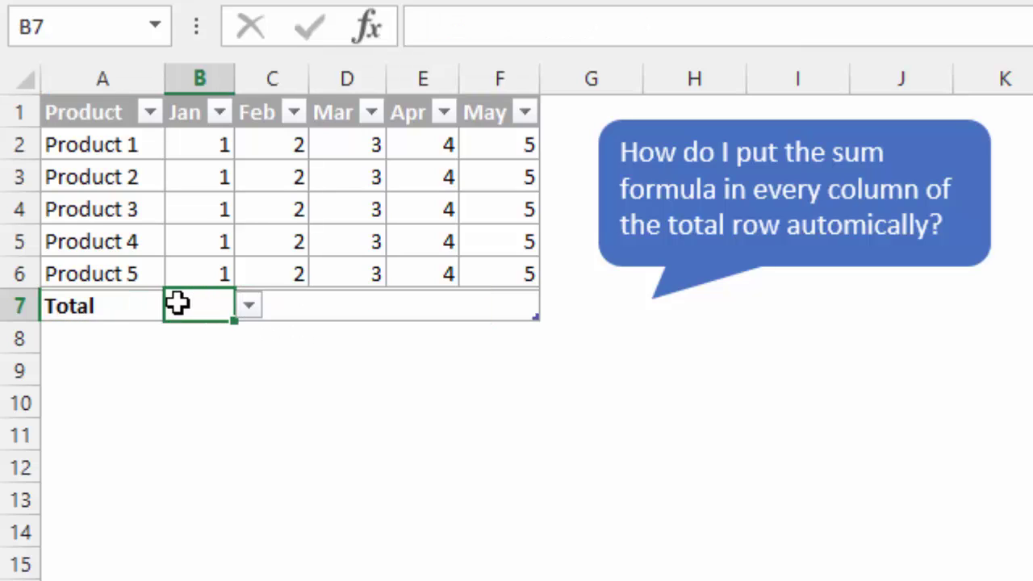
{"action": "key", "text": "ctrl+shift+Right"}
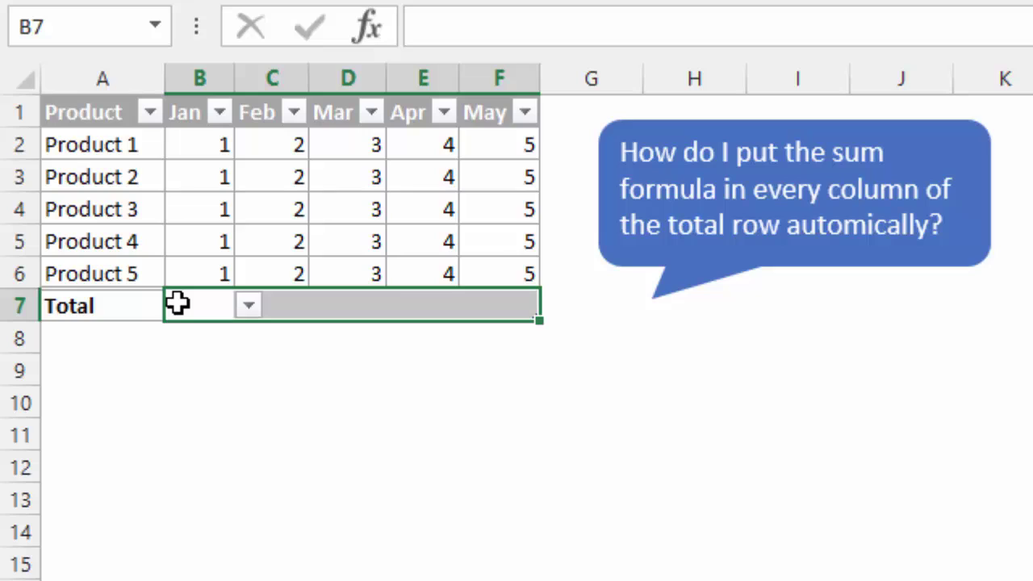
{"action": "key", "text": "alt+equal"}
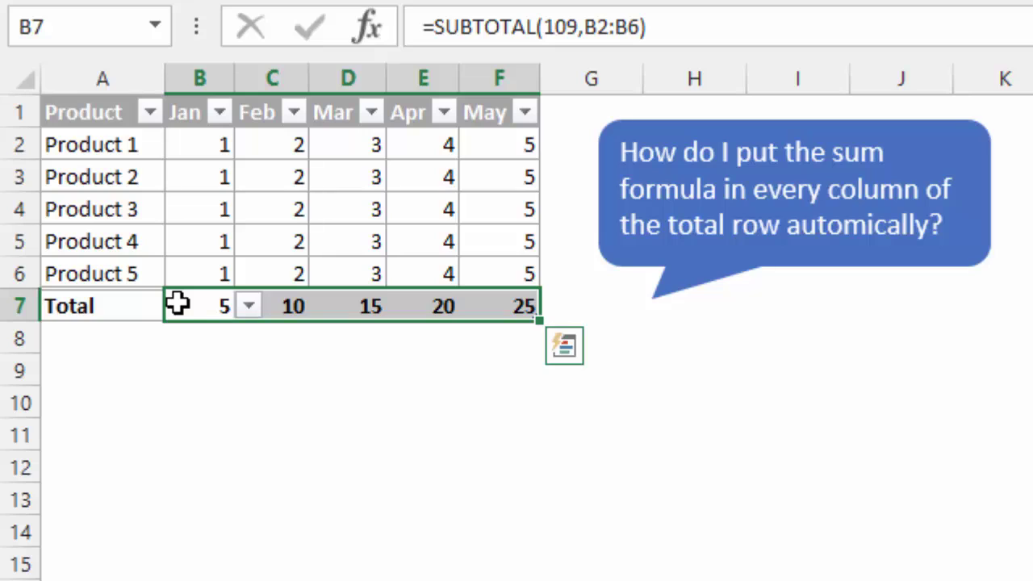
{"action": "left_click", "coordinate": [198, 304]}
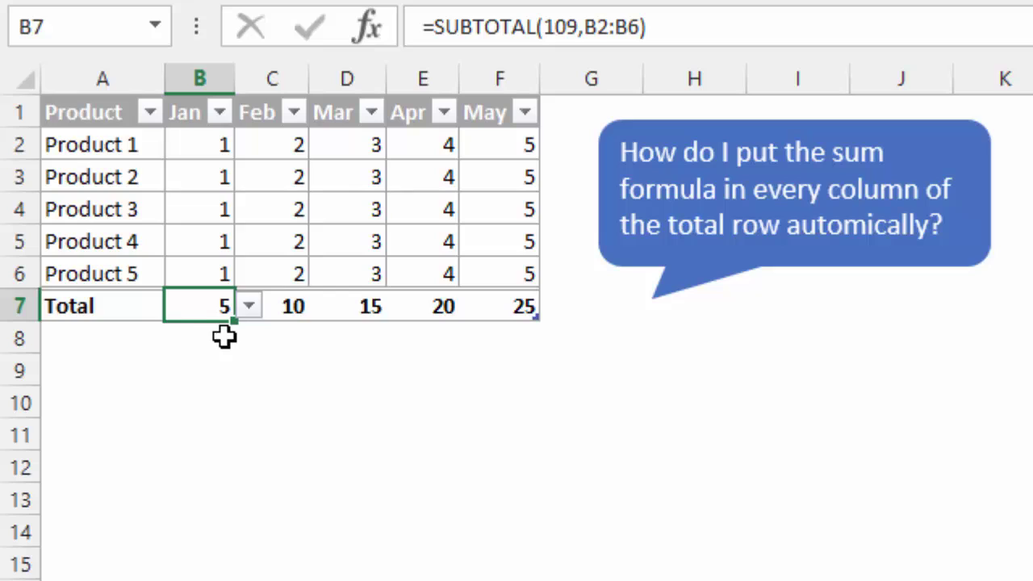
{"action": "key", "text": "F2"}
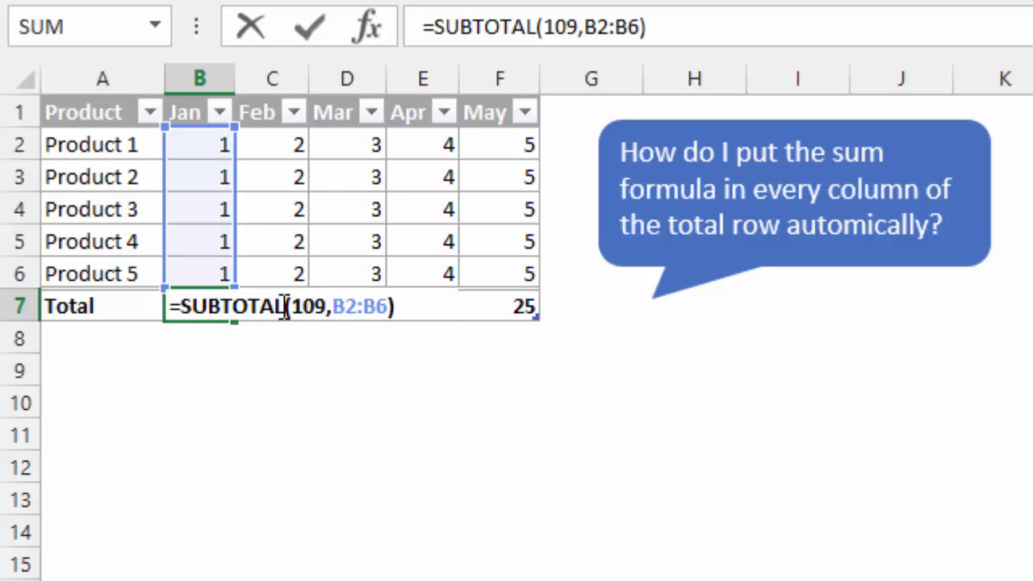
{"action": "key", "text": "ctrl+Return"}
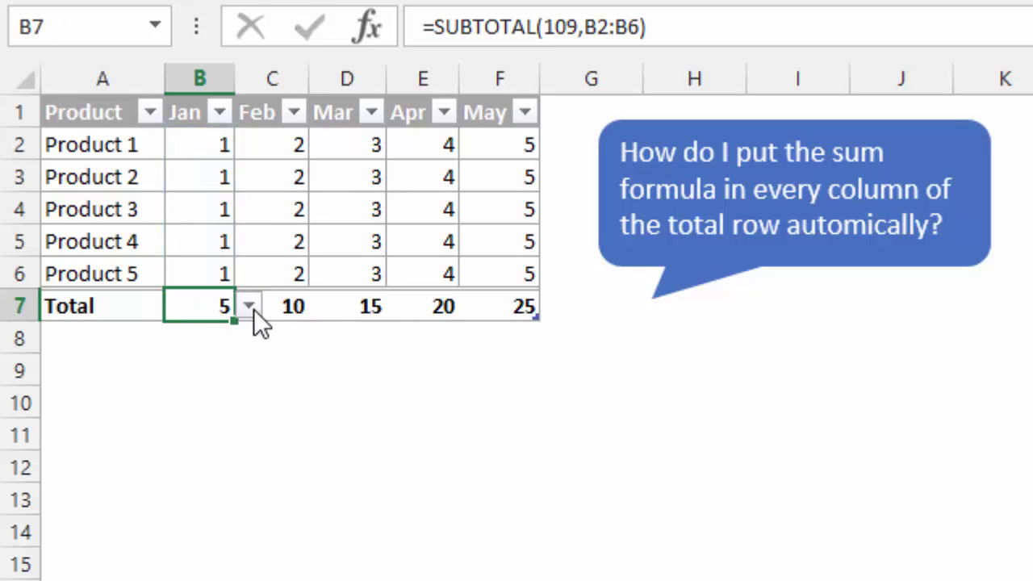
Switch the Jan total to Max, giving =SUBTOTAL(104,[Jan]) showing 1, and review the formula.
{"action": "left_click", "coordinate": [250, 306]}
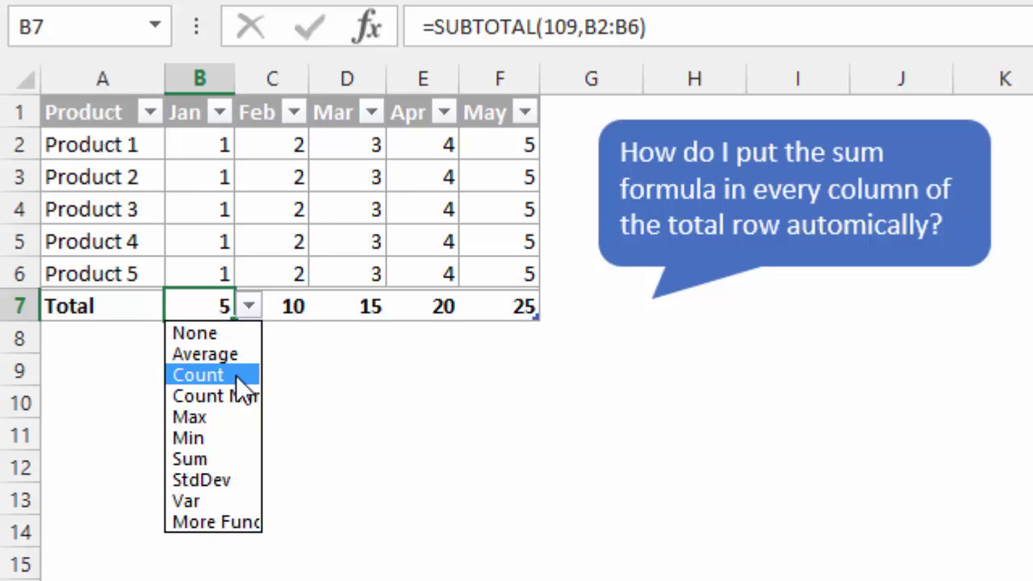
{"action": "left_click", "coordinate": [210, 417]}
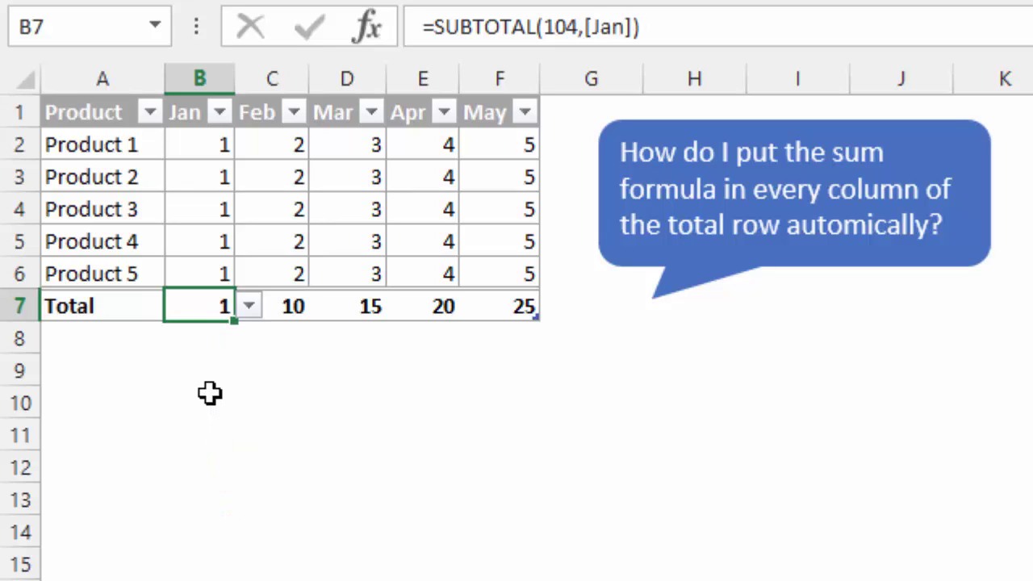
{"action": "key", "text": "F2"}
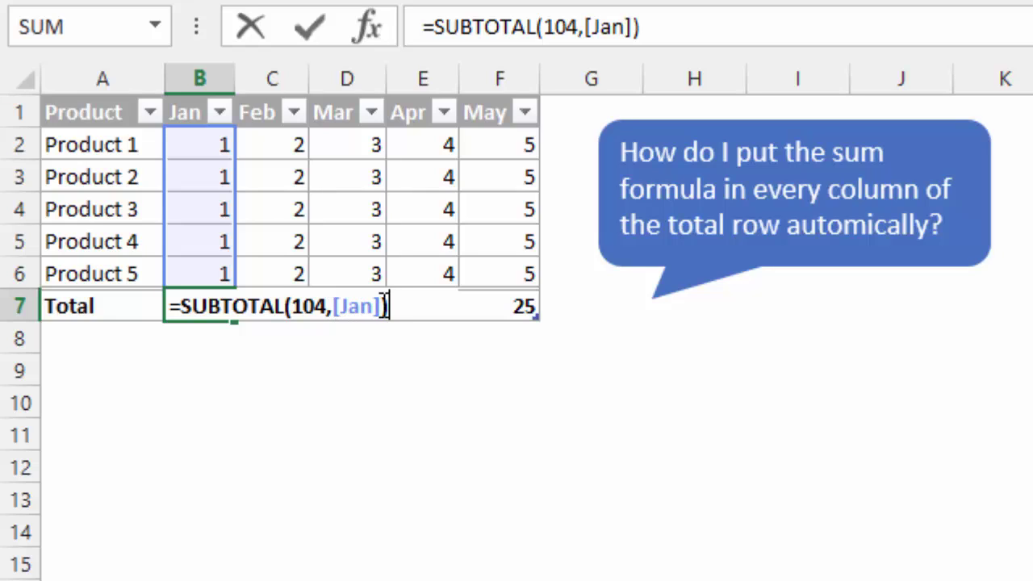
{"action": "left_click_drag", "start_coordinate": [384, 306], "coordinate": [337, 306]}
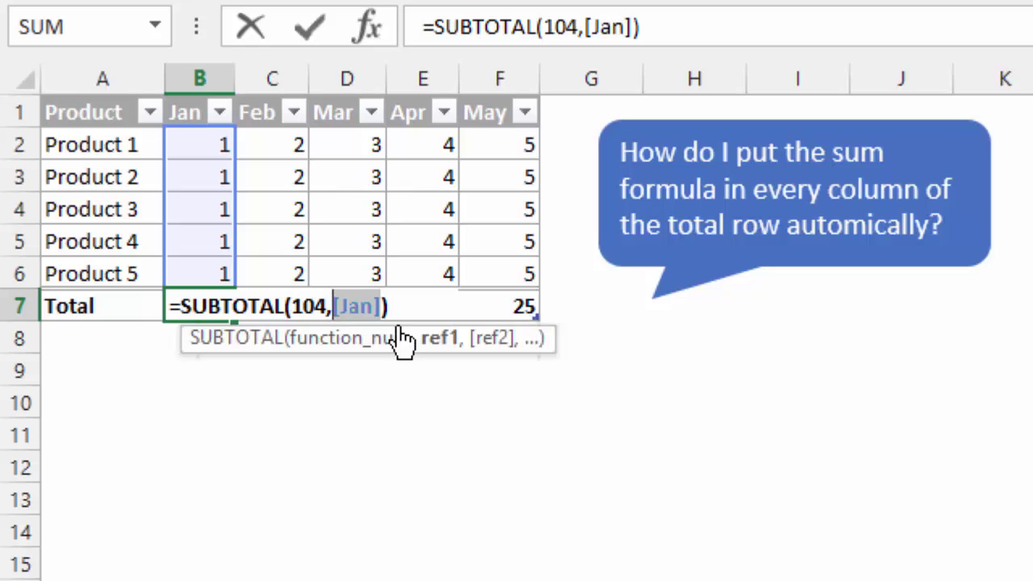
{"action": "key", "text": "Escape"}
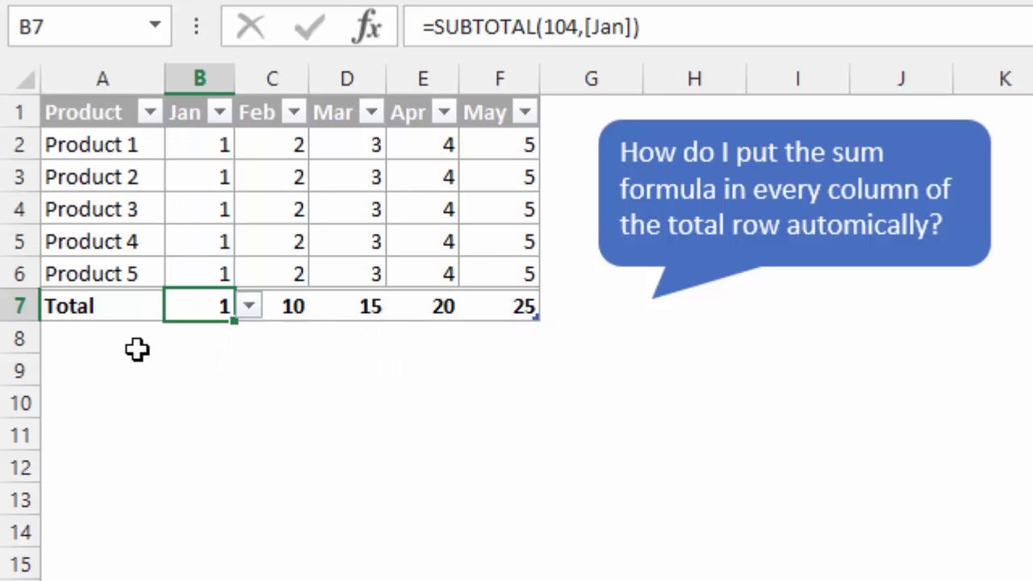